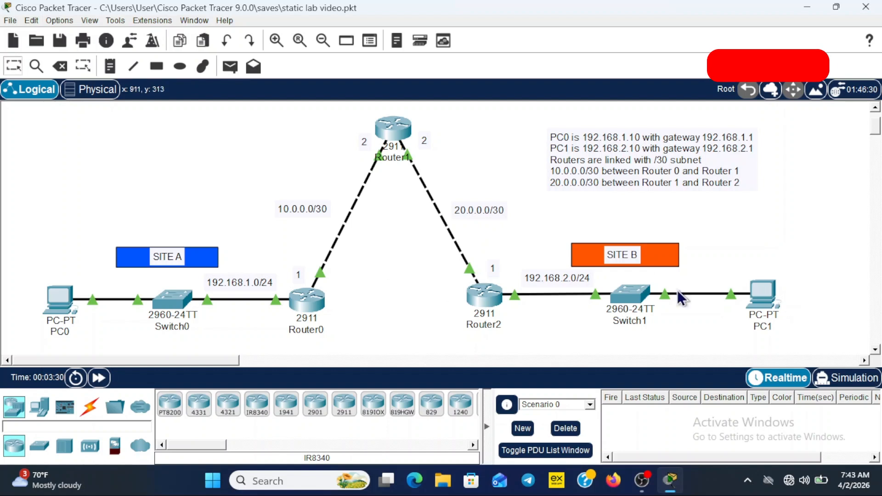
Step: Ping 192.168.2.10 from PC0's command prompt to test connectivity to PC1
left_click(56, 301)
left_click(231, 102)
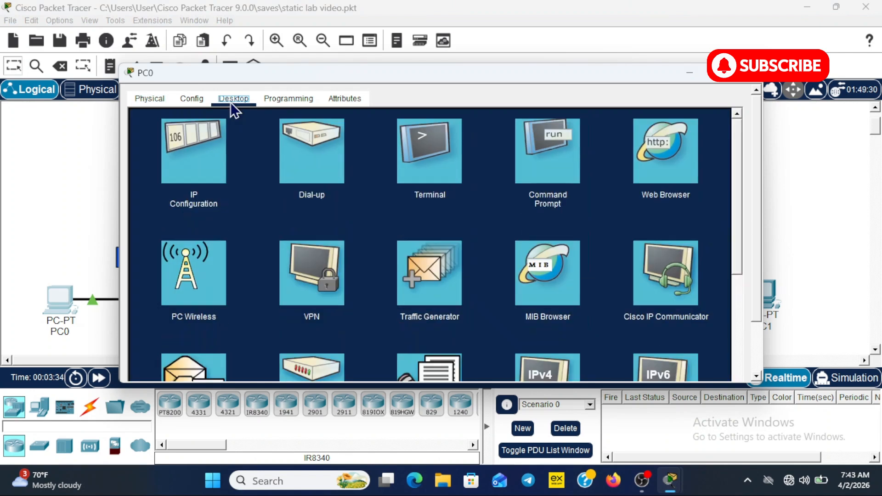
left_click(543, 175)
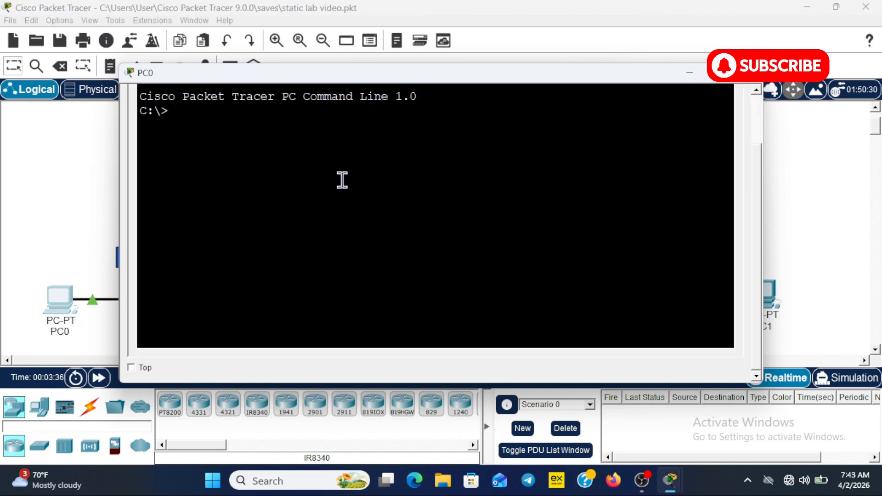
type("ping 192")
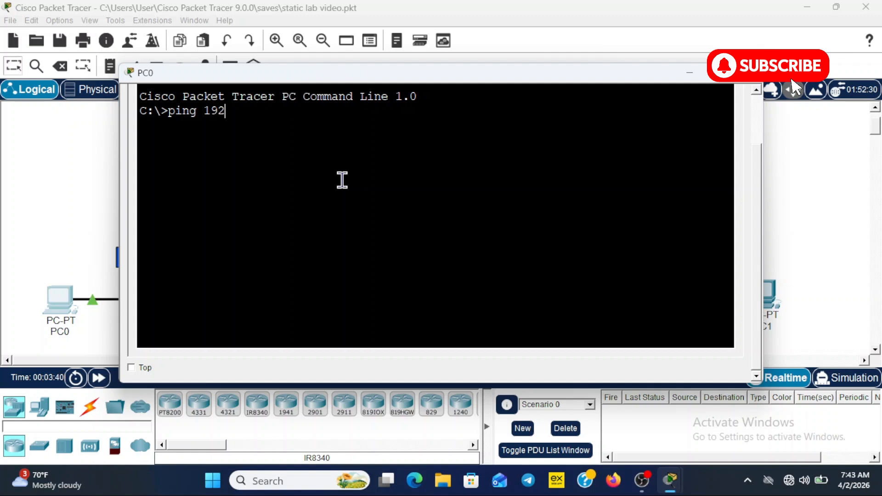
type(".168.2.10")
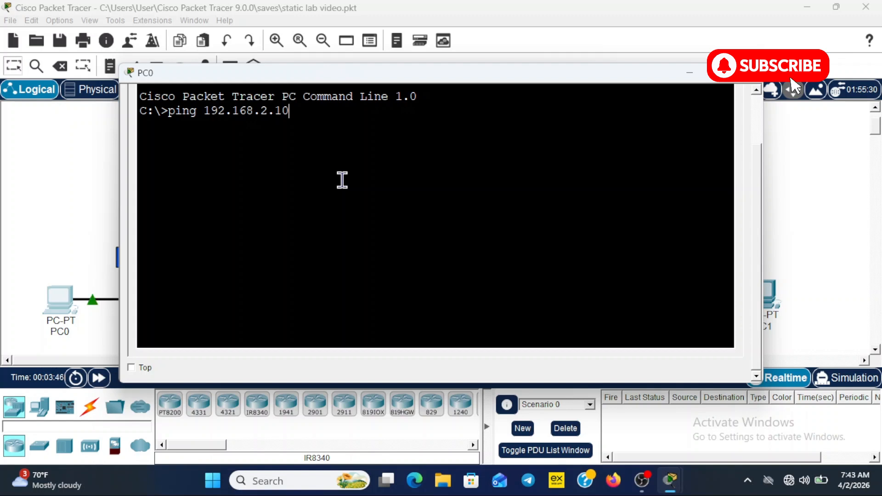
key("Return")
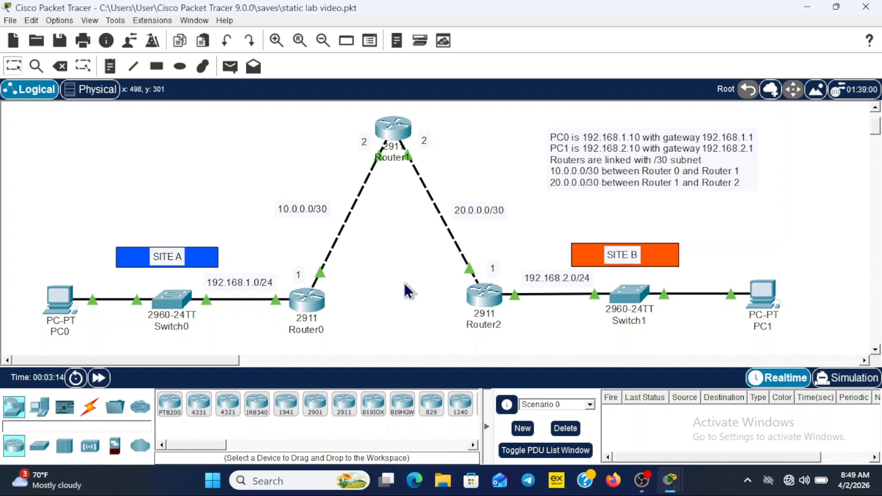
Step: Open Router0's command line and enter global configuration mode using en and conf t
left_click(307, 304)
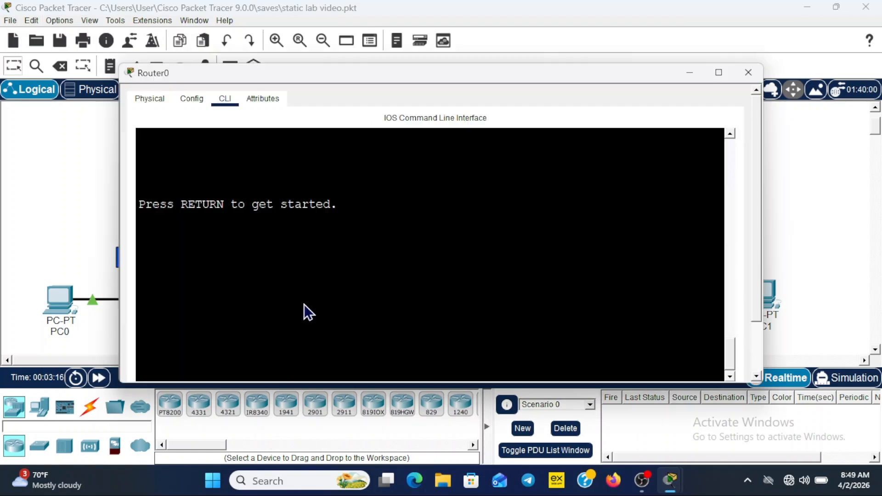
key("Return")
key("Return")
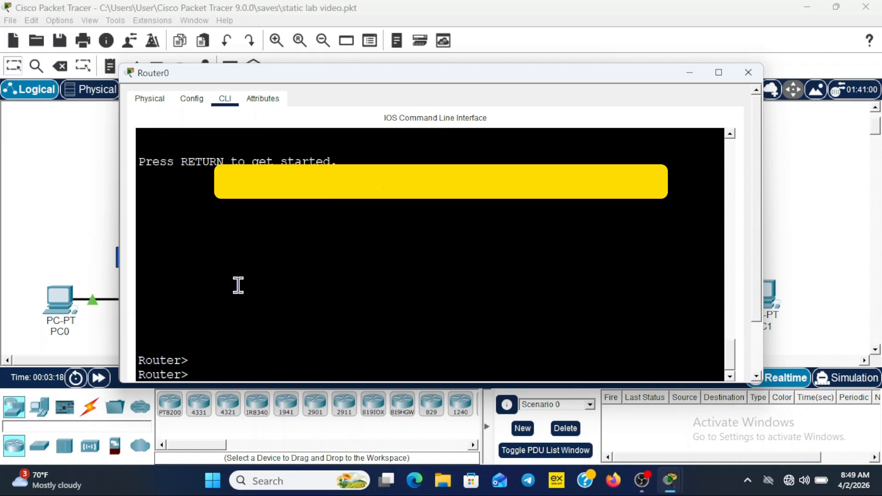
type("en")
key("Return")
key("Return")
type("c")
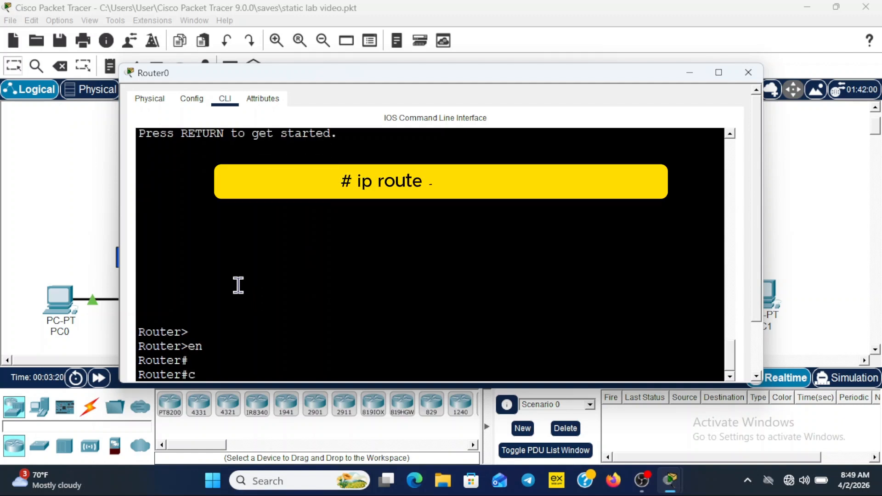
type("onf t")
key("Return")
key("Return")
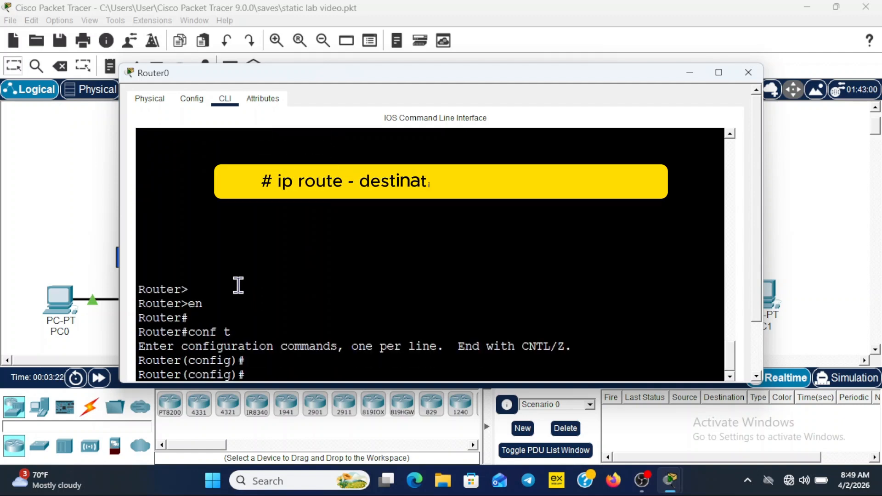
Step: Add a static route on Router0 to 192.168.2.0 with mask 255.255.255.0 via next hop 10.0.0.2, and close its window
type("ip")
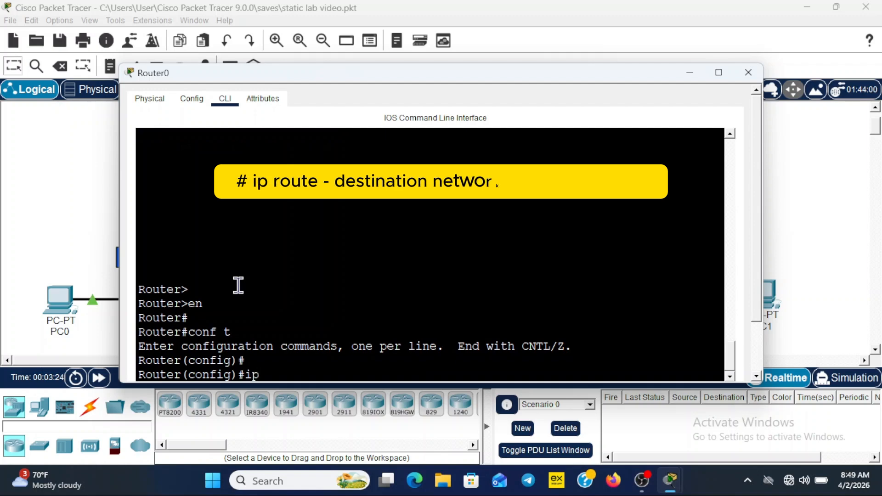
type(" route ")
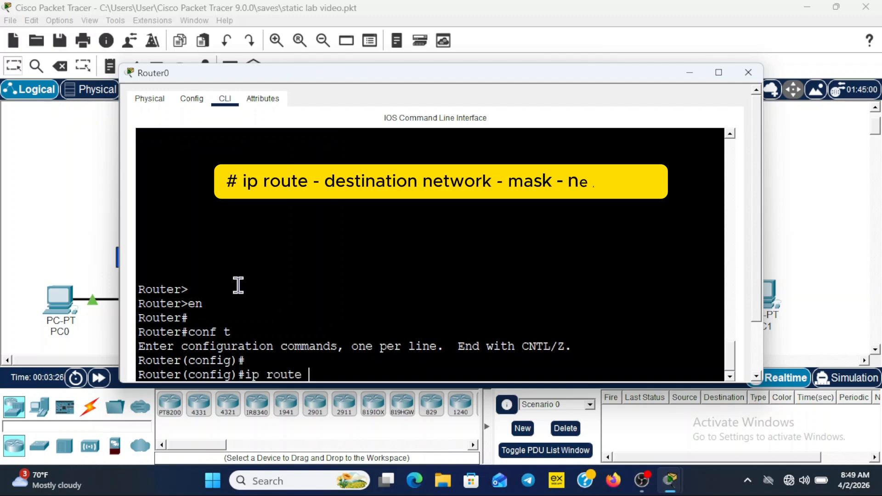
type("192.168")
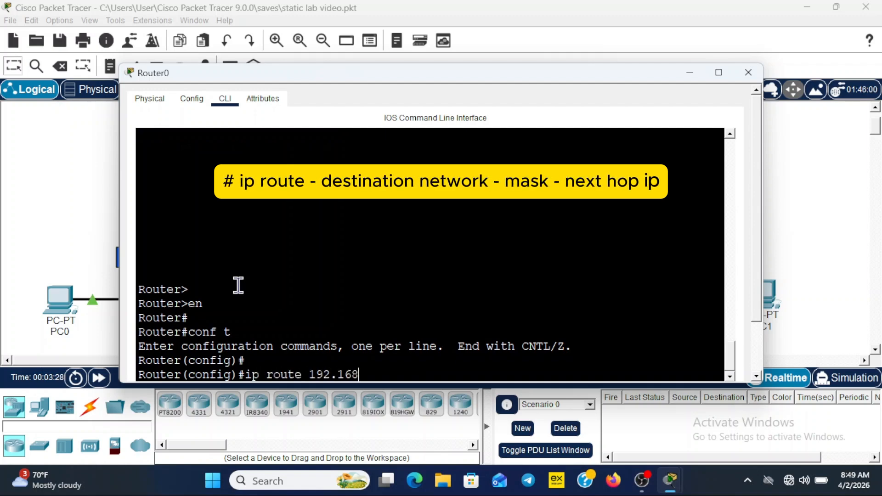
type(".2.0 ")
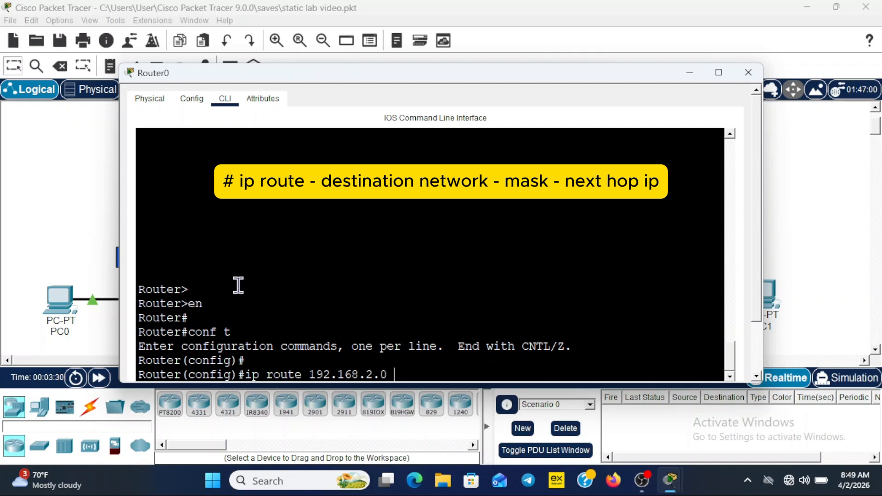
type("255.255.255")
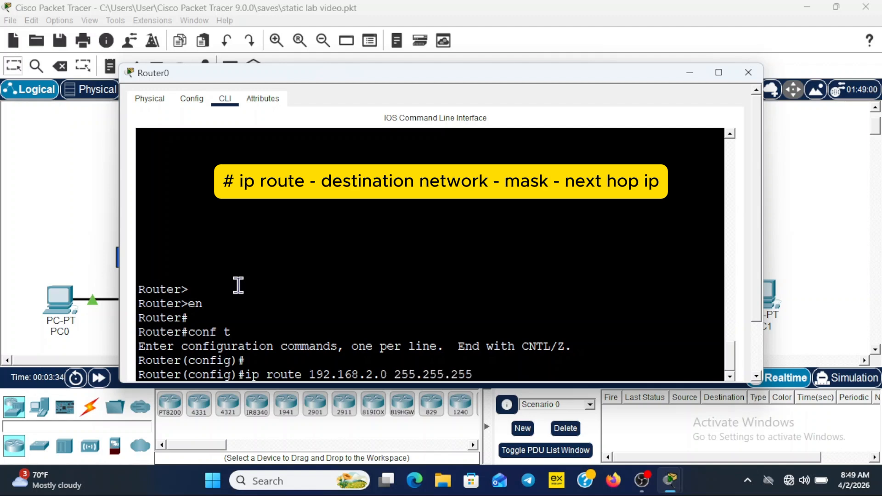
type(".0 10.0.0.2")
key("Return")
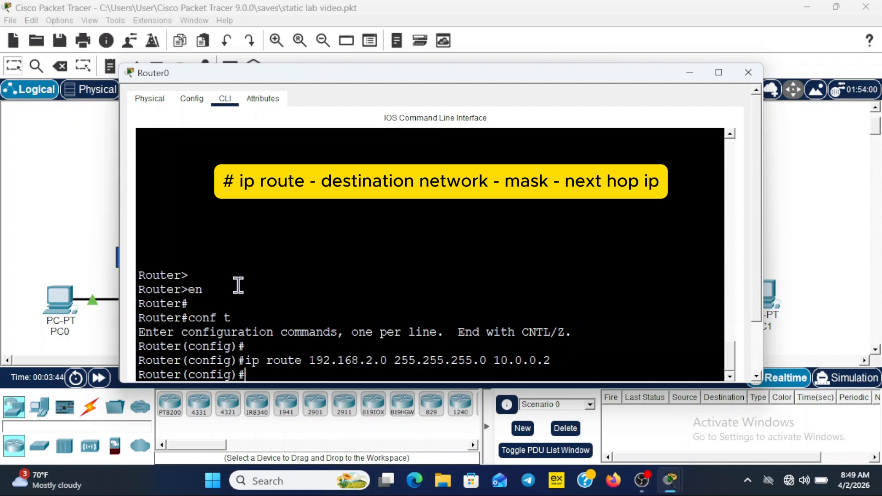
key("Return")
key("Return")
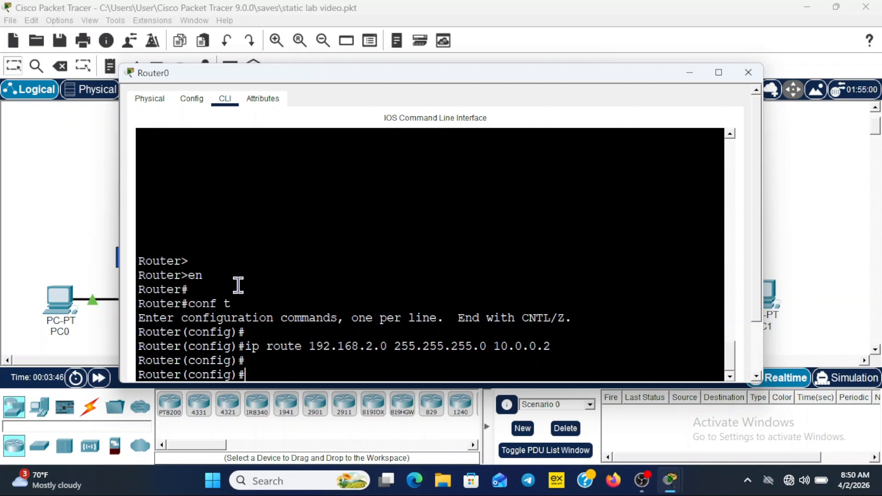
left_click(749, 72)
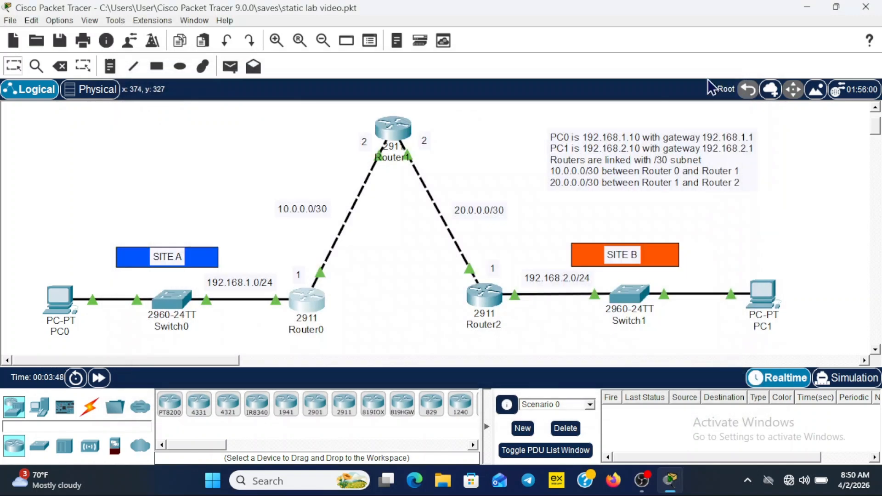
Step: Open Router1's command line and enter global configuration mode using en and conf t
left_click(398, 133)
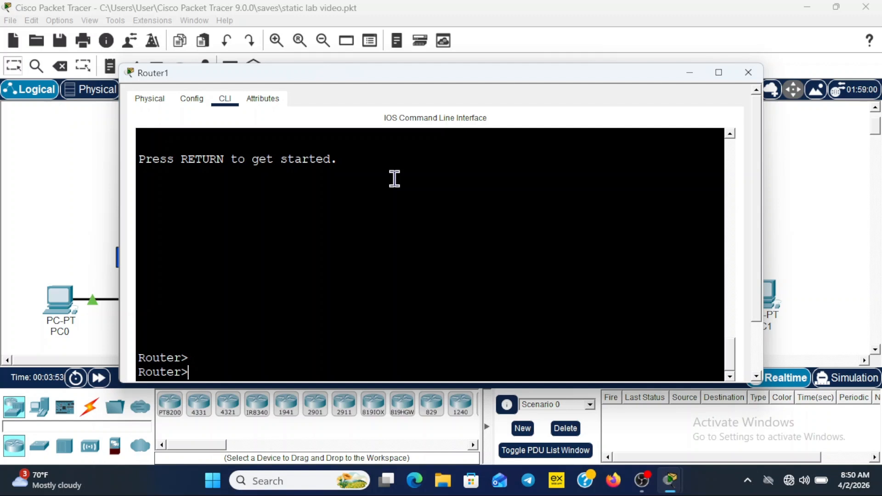
key("Return")
type("en")
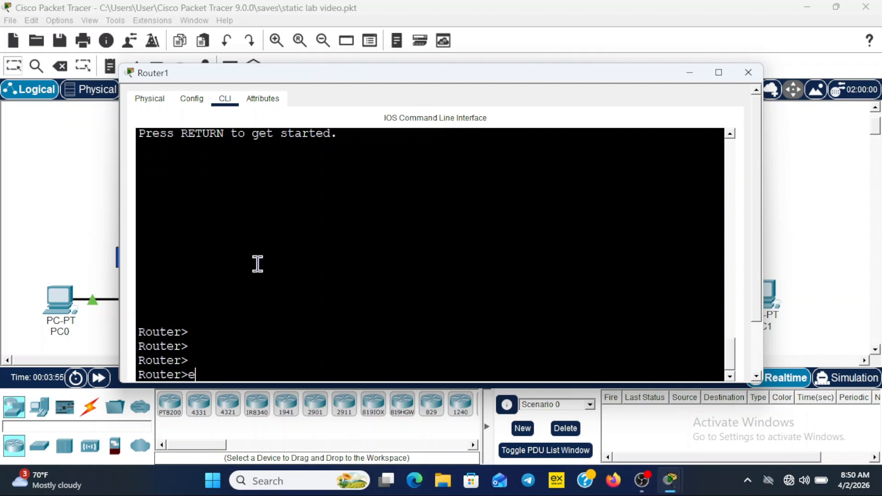
key("Return")
type("conf t")
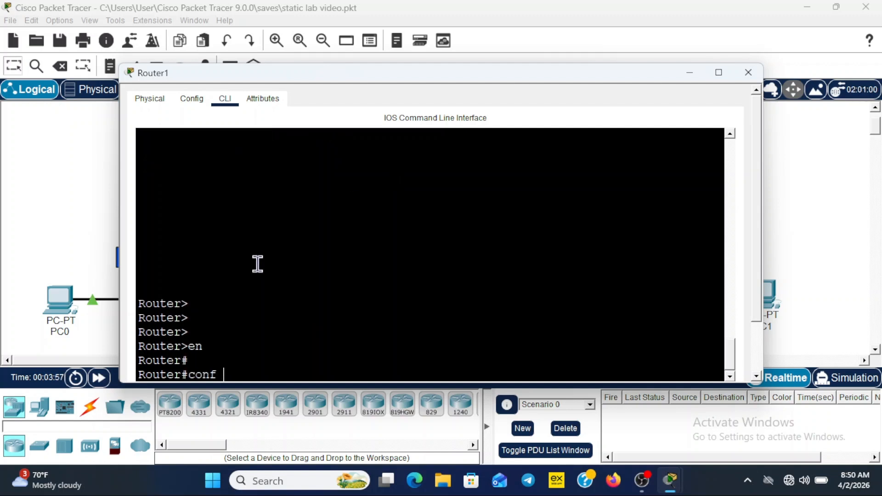
key("Return")
key("Return")
key("Return")
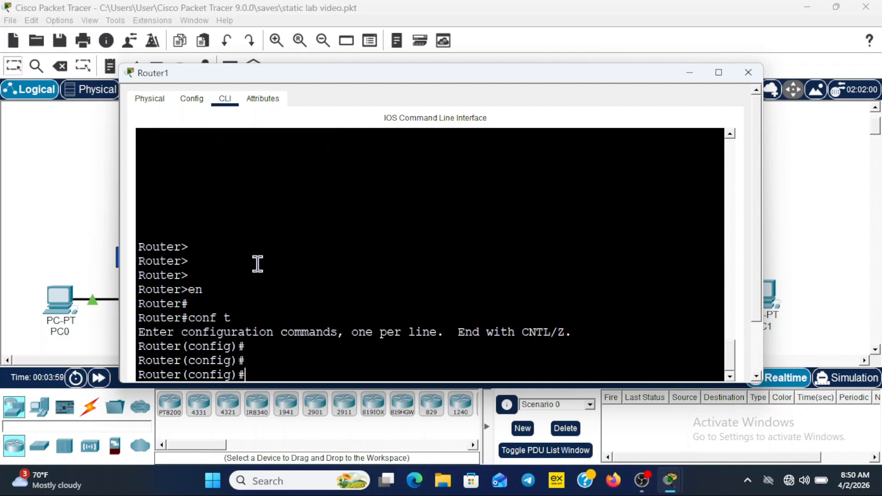
Step: Add a static route on Router1 to 192.168.2.0 with mask 255.255.255.0 via next hop 20.0.0.1
type("ip route ")
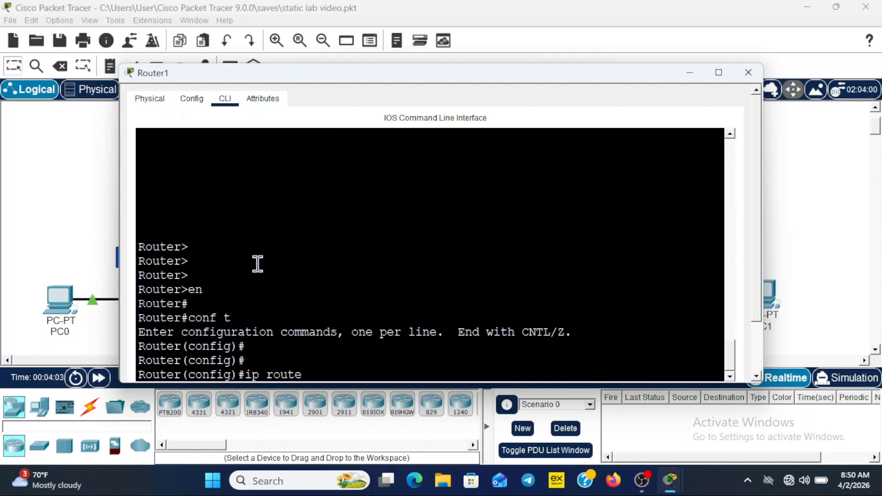
type("192.168.2.0 255")
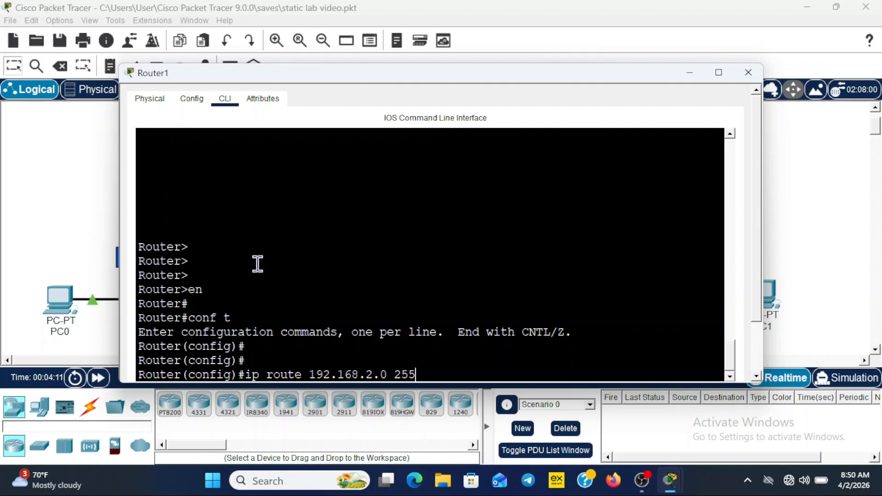
key("BackSpace")
key("BackSpace")
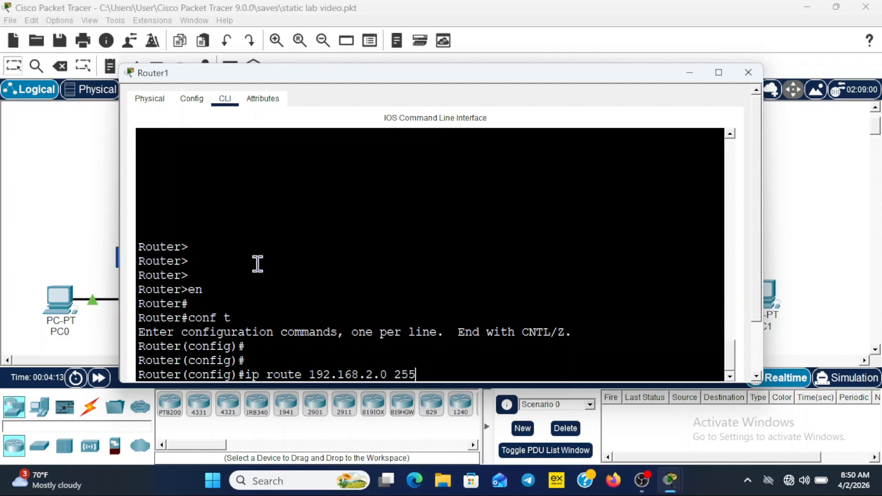
type(".255.255.0 ")
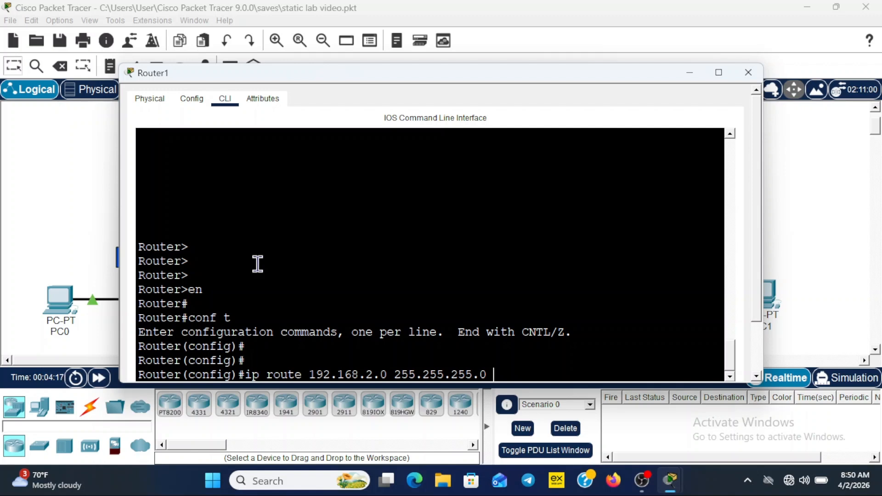
type("20.")
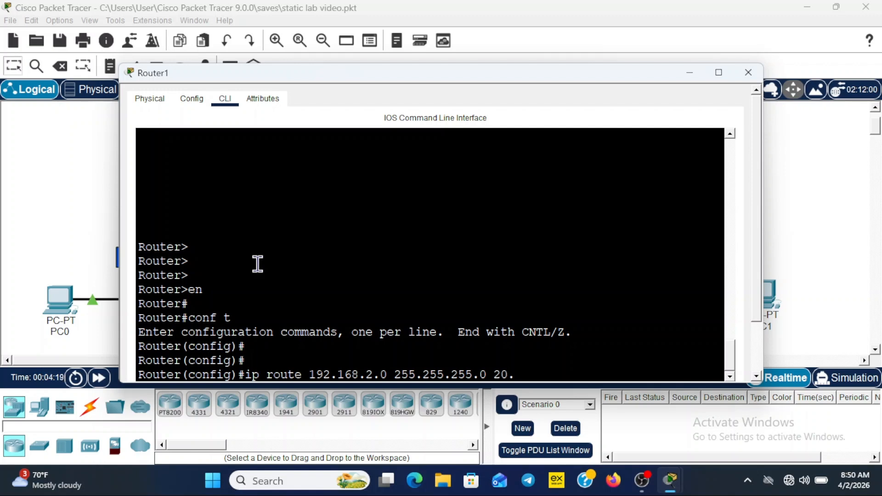
type("0.0.1")
key("Return")
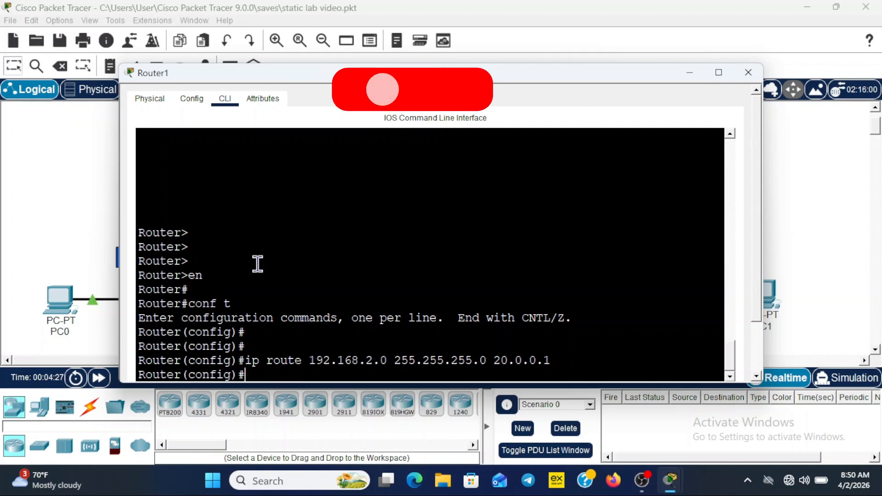
Step: Add a static route on Router1 to 192.168.1.0 with mask 255.255.255.0 via next hop 10.0.0.1
type("i")
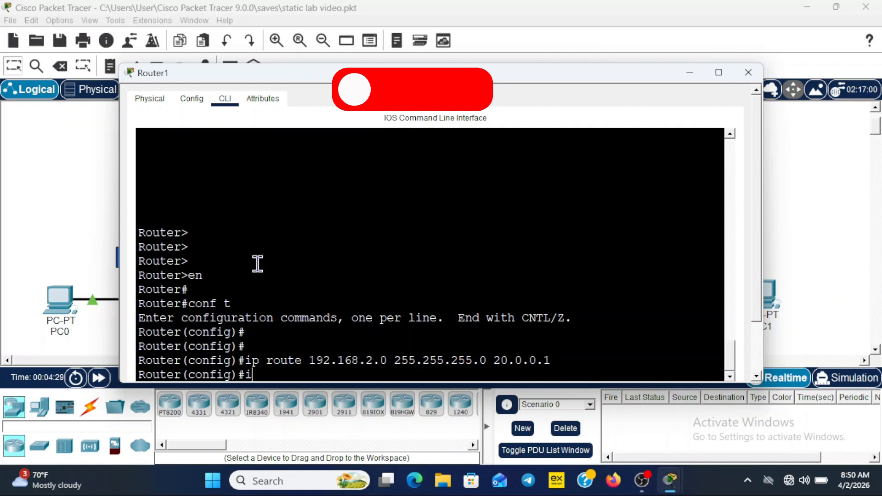
type("p route ")
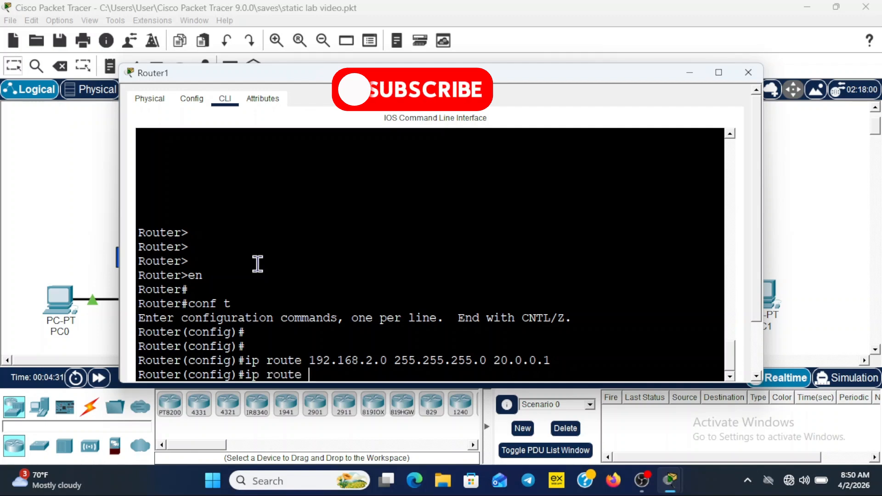
type("192.1")
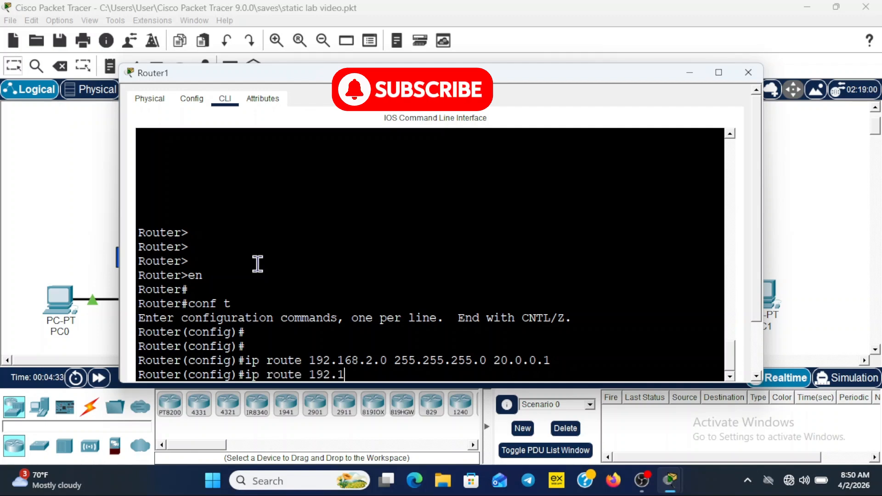
type("68.1")
type(".0 2")
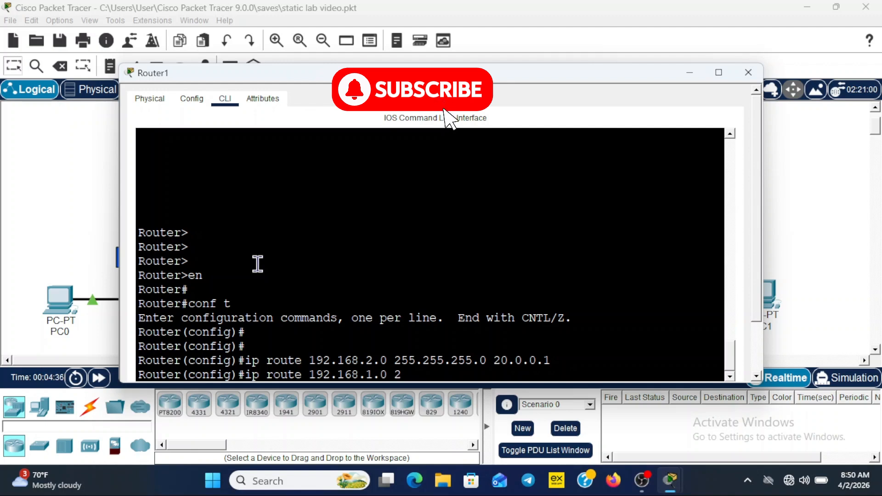
type("55.255")
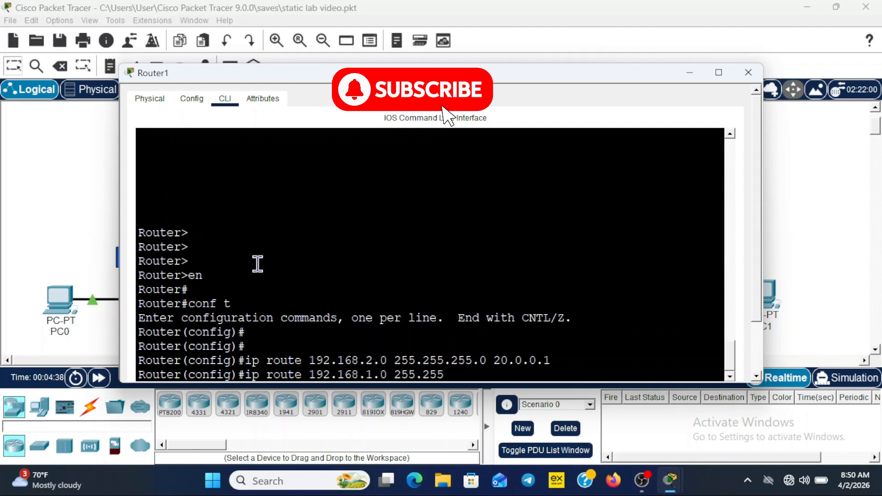
type(".255")
type(".0 10")
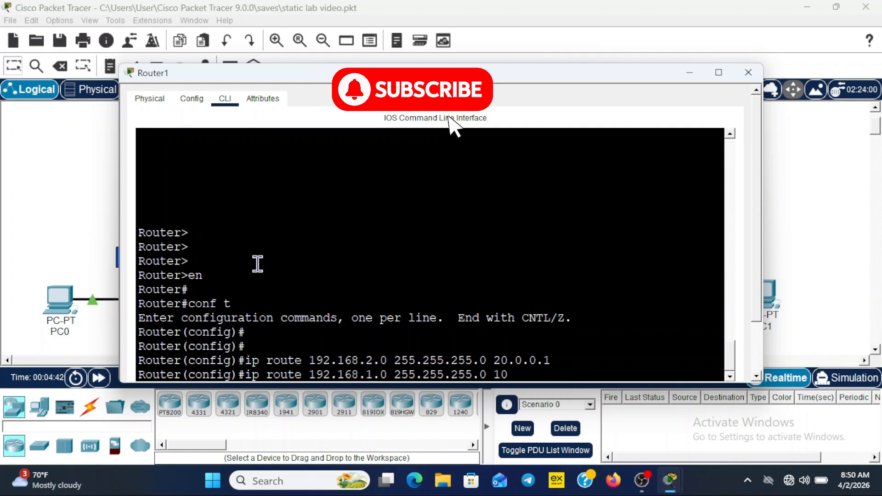
type(".0.0.1")
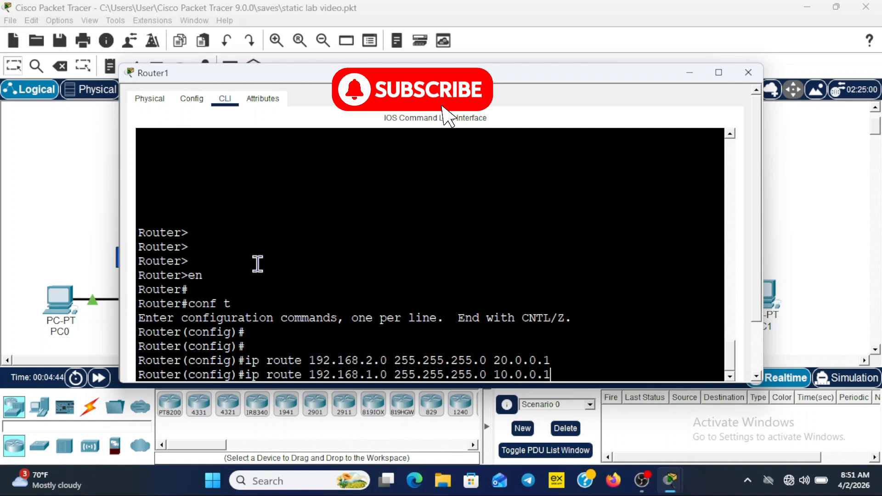
key("Return")
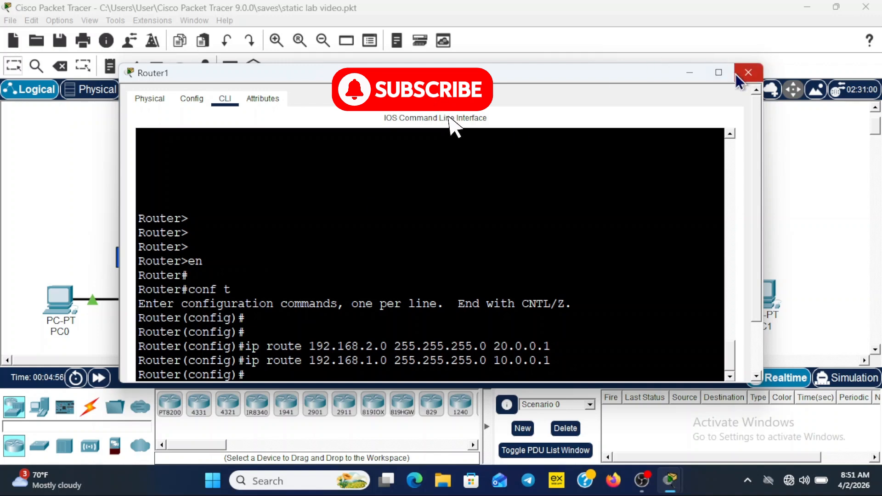
Step: Display Router1's routing table with do sh ip route, check its static route entries, and close the router's window
key("Return")
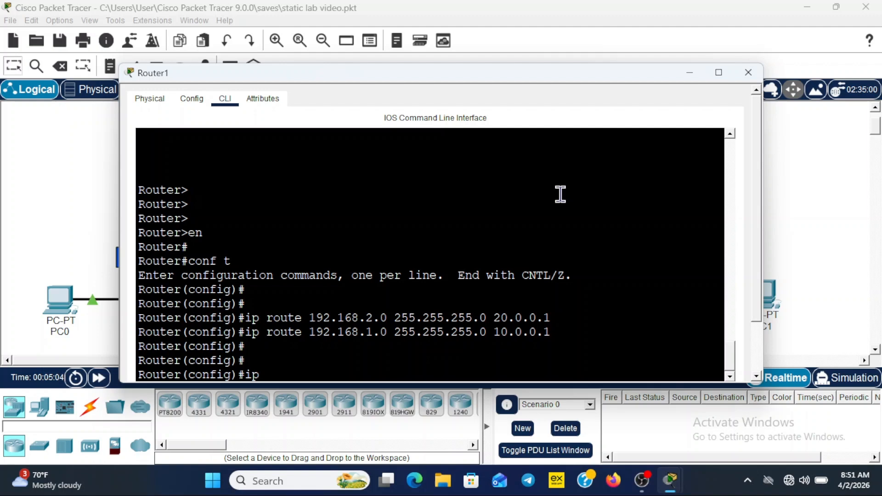
key("BackSpace")
key("BackSpace")
type("do sh ip ro")
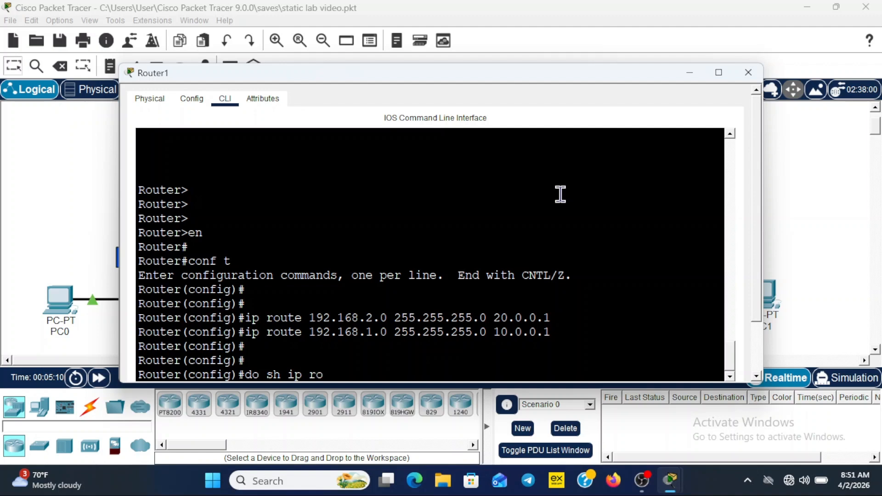
type("ute")
key("Return")
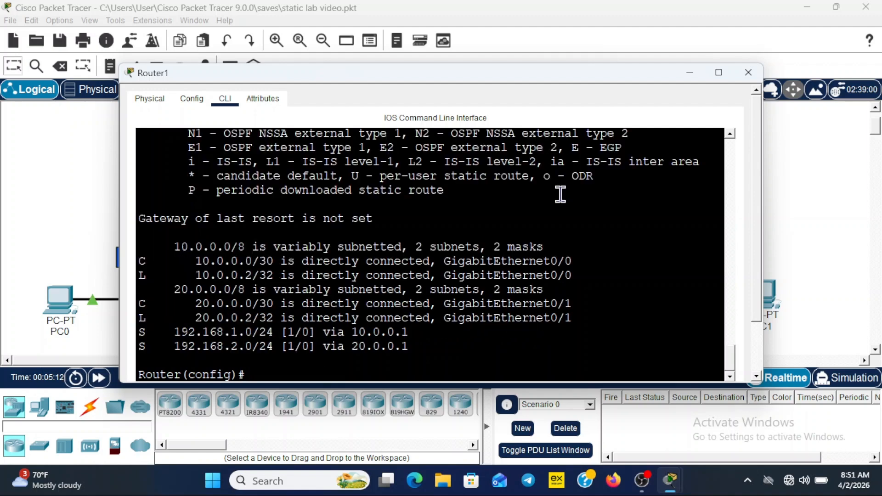
left_click_drag(167, 332, 414, 347)
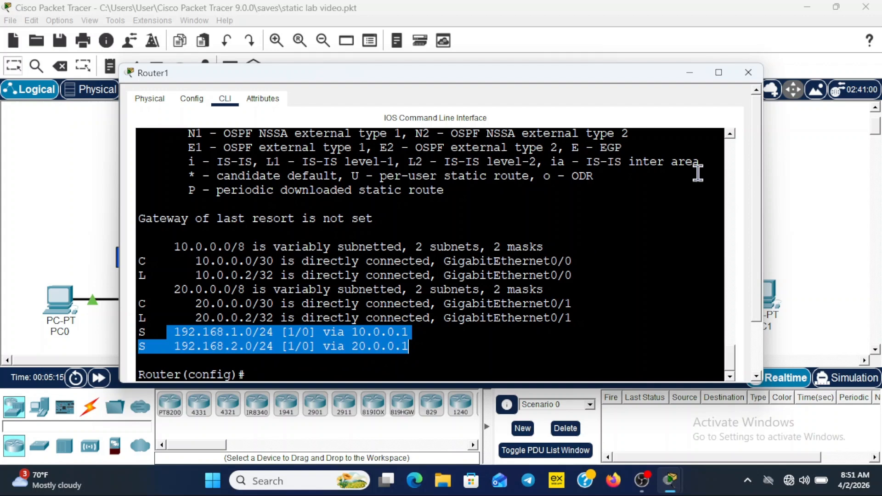
left_click(754, 69)
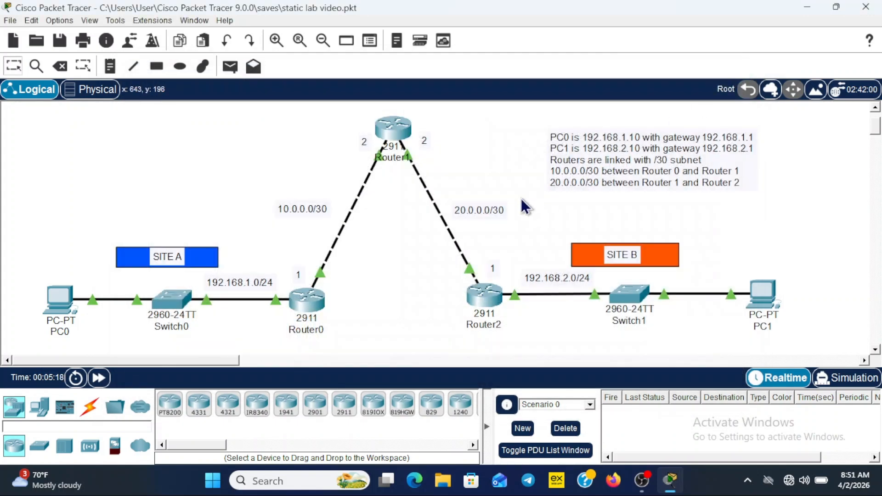
Step: Open Router2's command line and enter global configuration mode using en and conf t
left_click(484, 298)
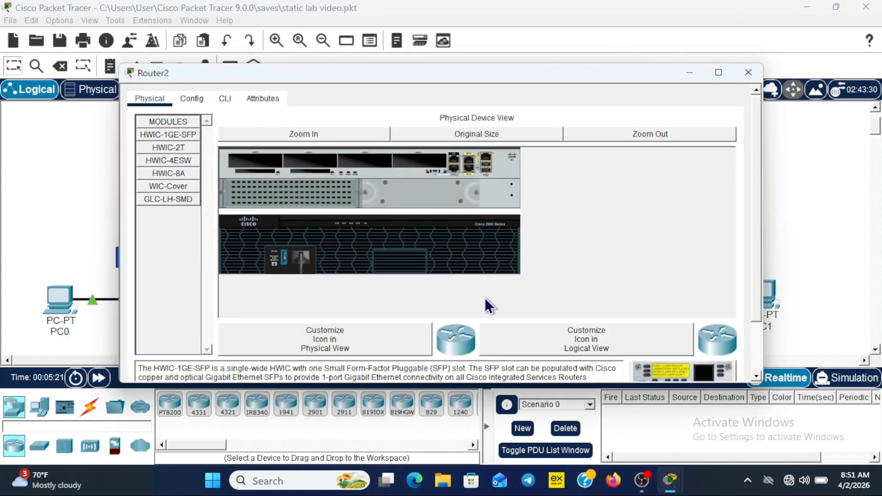
left_click(224, 98)
key("Return")
key("Return")
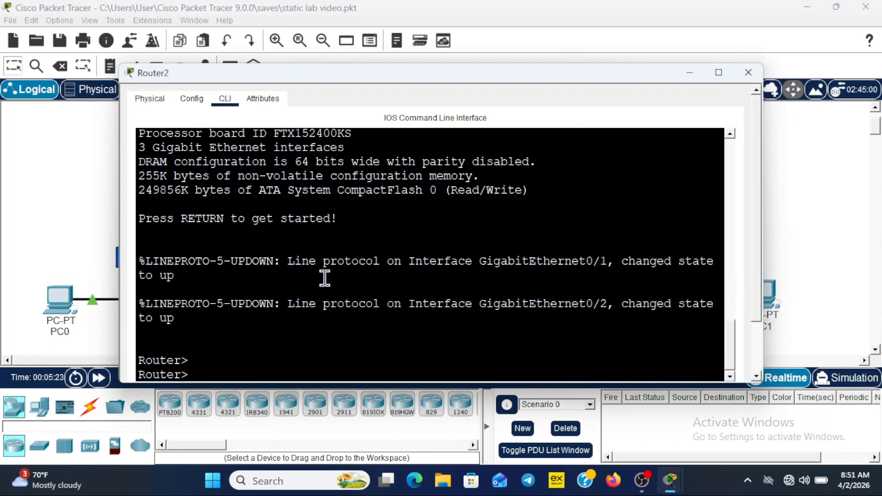
type("en")
key("Return")
type("con")
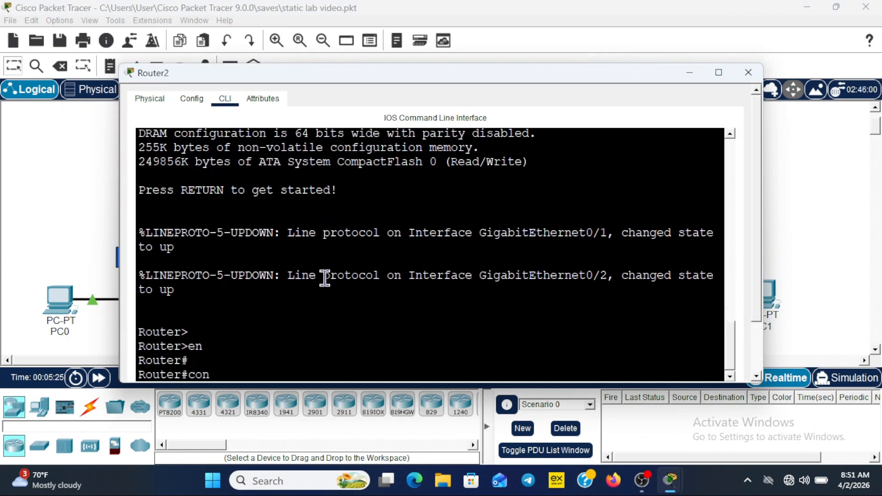
type("f t")
key("Return")
key("Return")
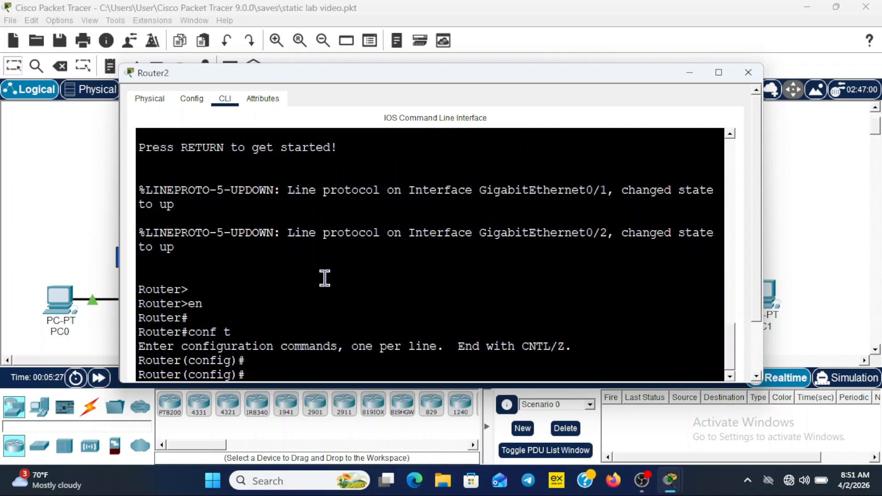
Step: Add a static route on Router2 to 192.168.1.0 with mask 255.255.255.0 via next hop 20.0.0.2, and close its window
type("ip route 19")
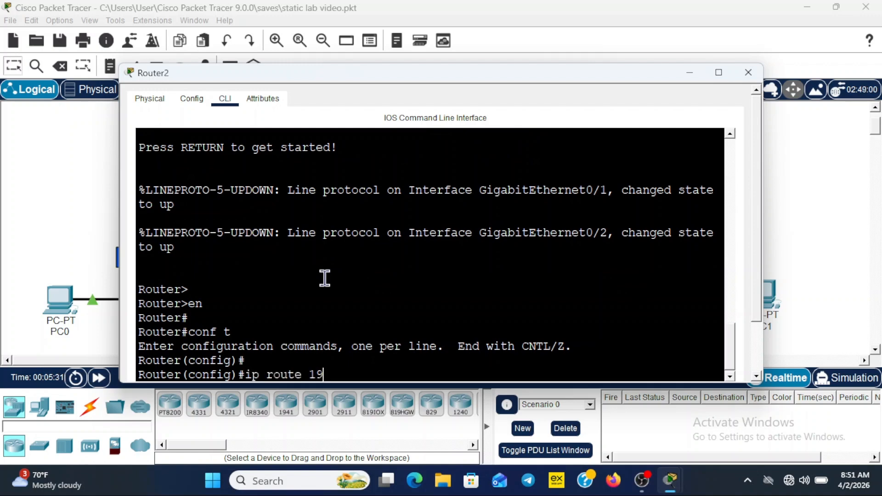
type("2.168.1.0 255.255.")
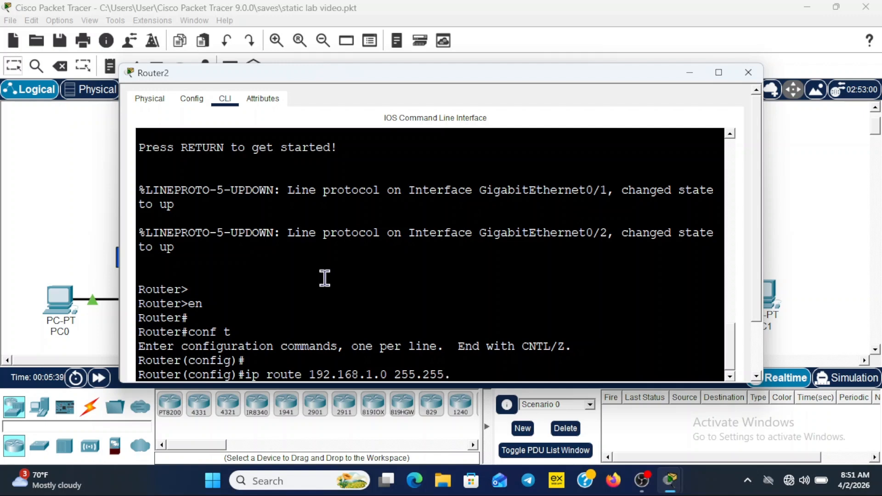
type("255.0 20.0.0.")
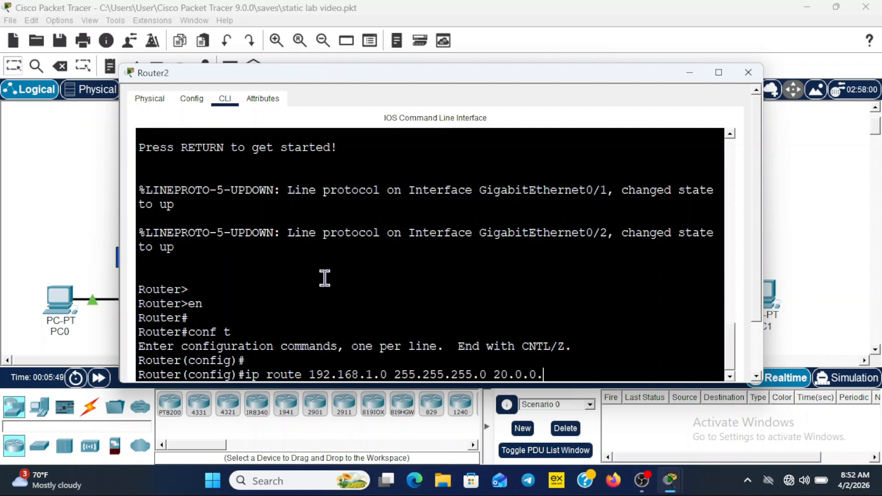
type("2")
key("Return")
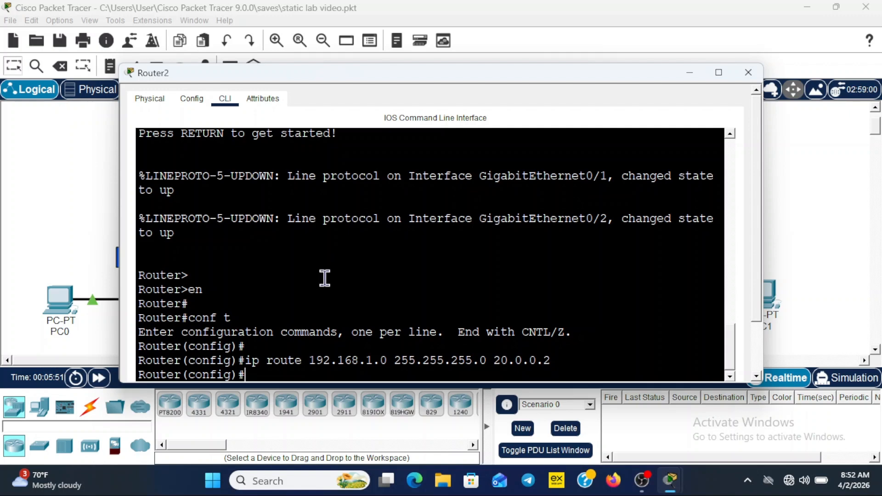
key("Return")
key("Return")
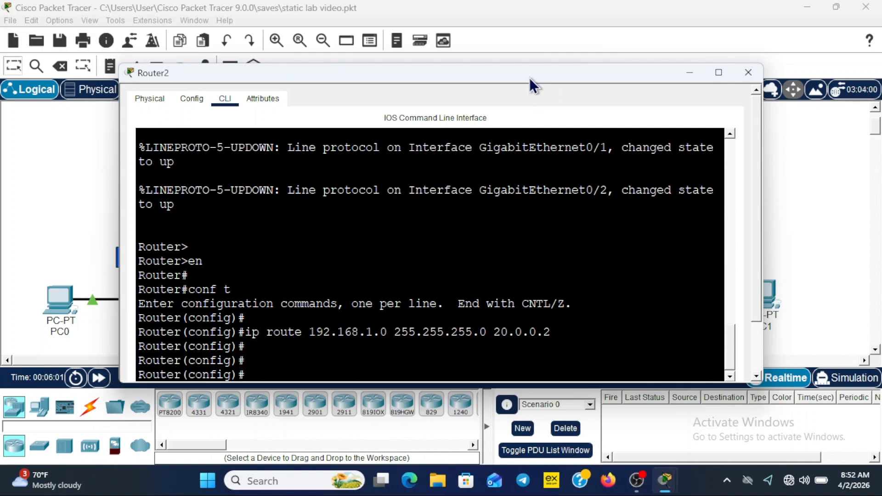
left_click_drag(530, 78, 486, 82)
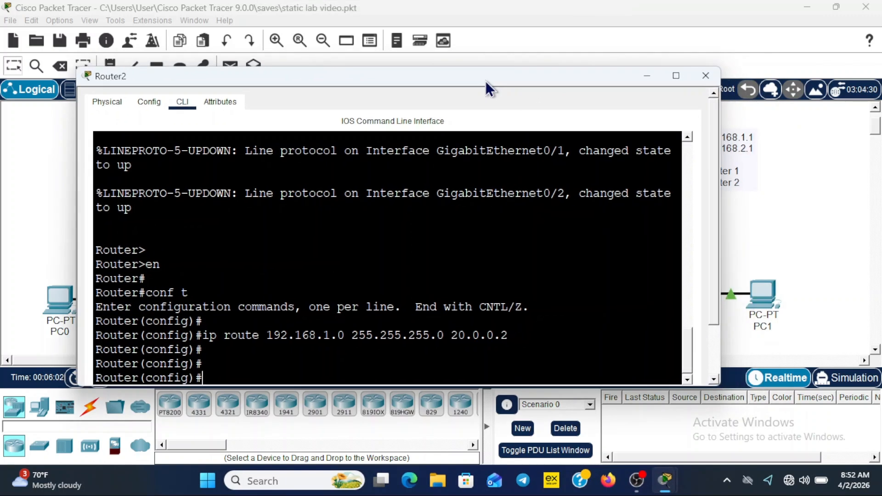
left_click(705, 77)
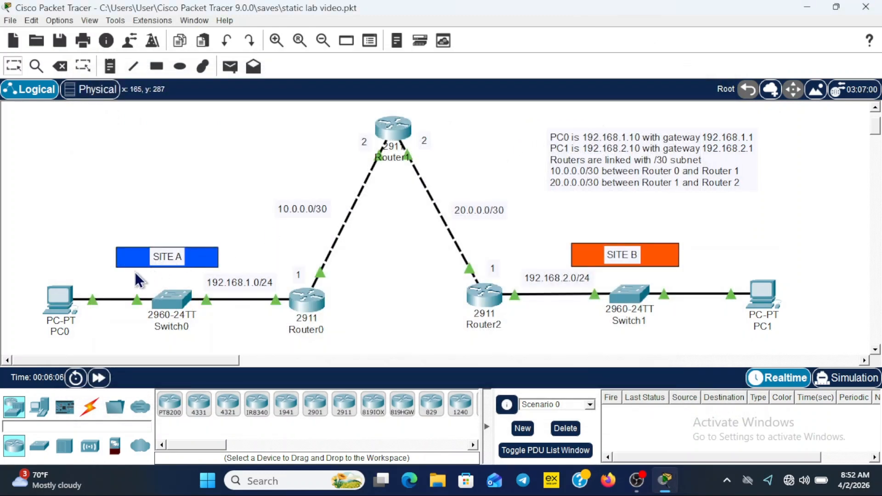
Step: Test connectivity to PC1 by pinging 192.168.2.10 from PC0's command prompt, and repeat the ping
left_click(60, 299)
left_click(550, 170)
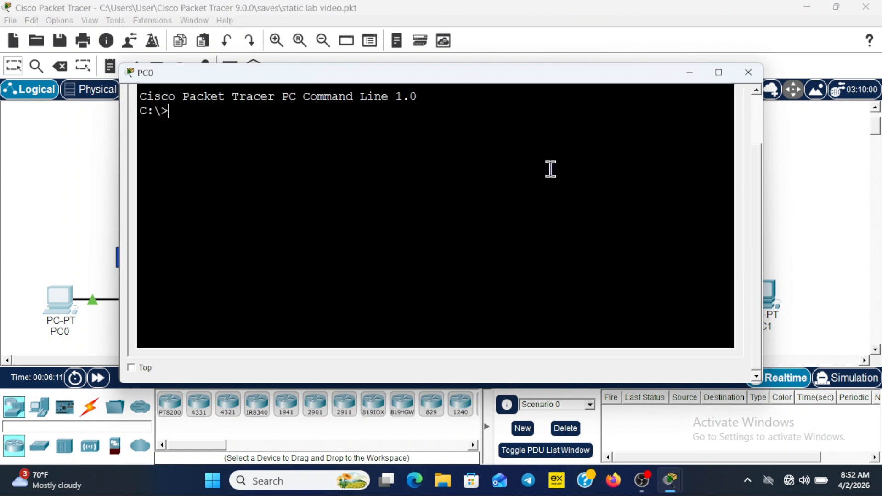
type("ping ")
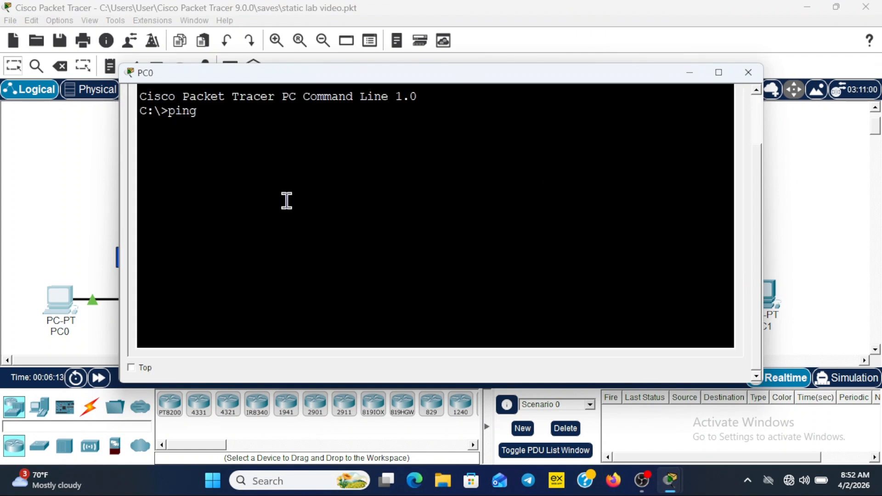
type("192.16")
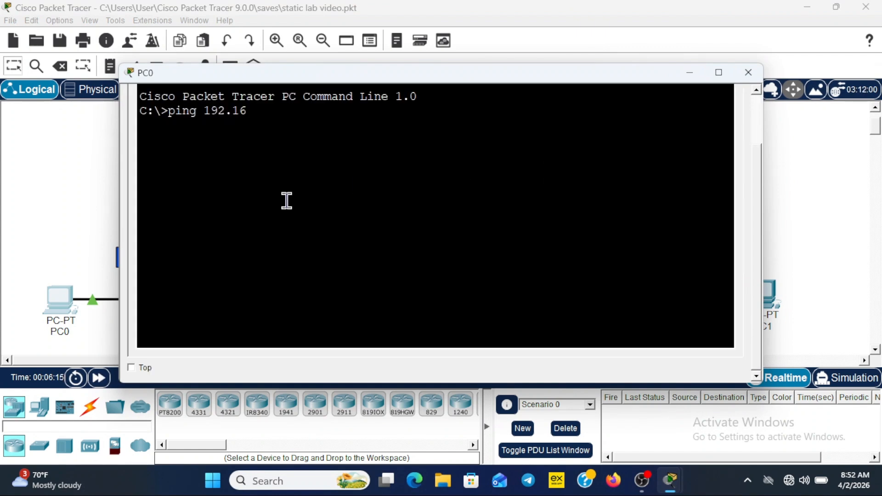
type("8.2.10")
key("Return")
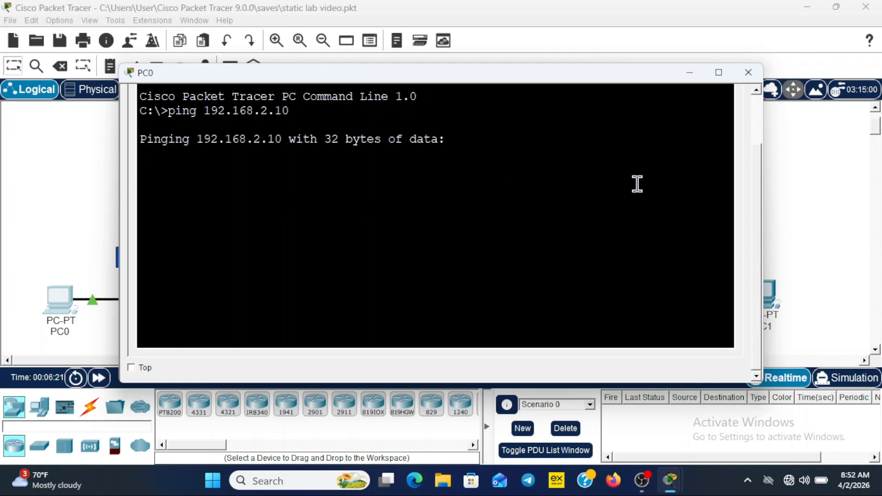
scroll(760, 158, "up", 1)
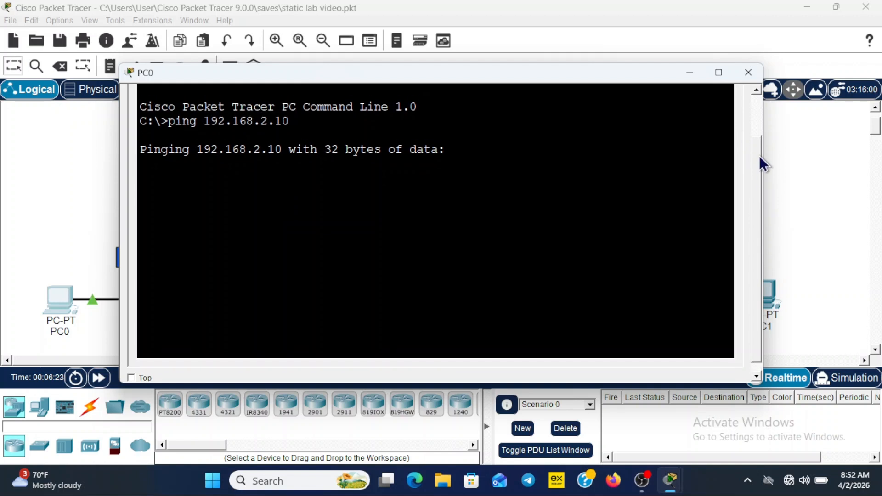
left_click_drag(760, 158, 754, 241)
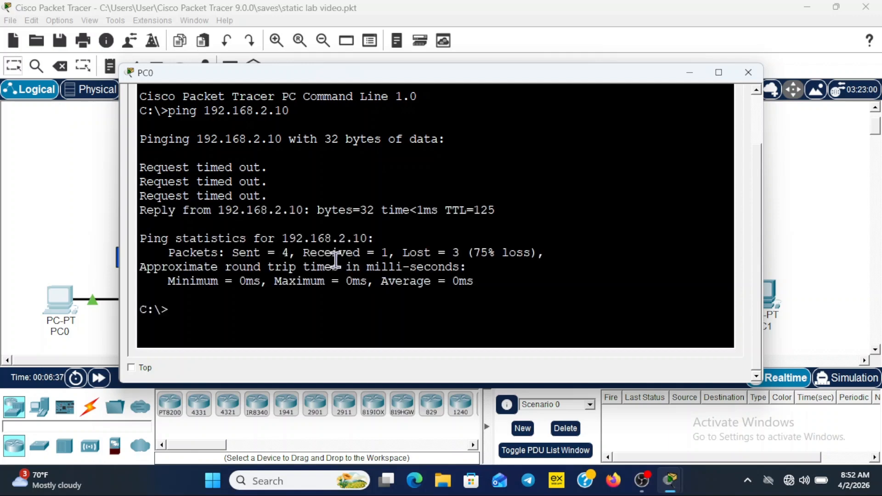
left_click_drag(508, 213, 140, 211)
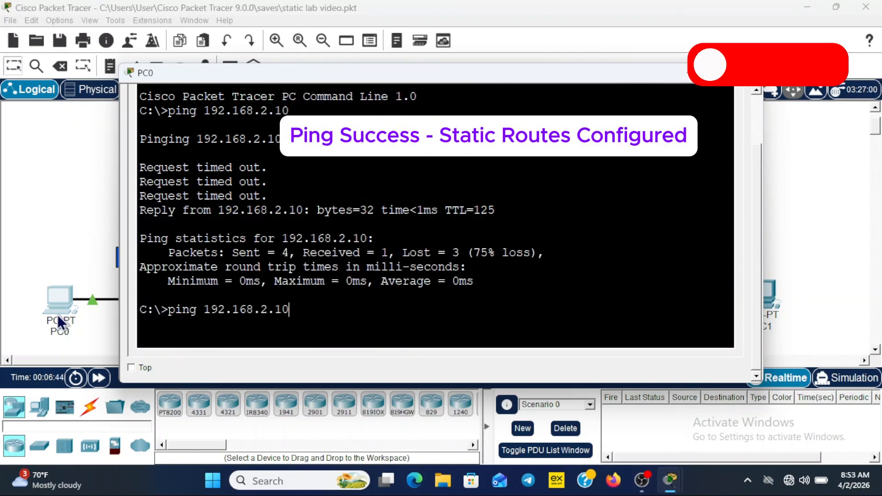
key("Return")
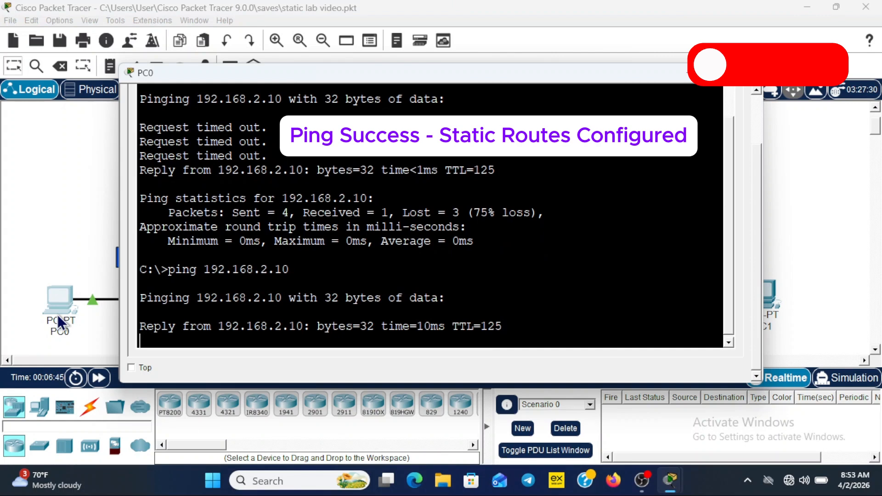